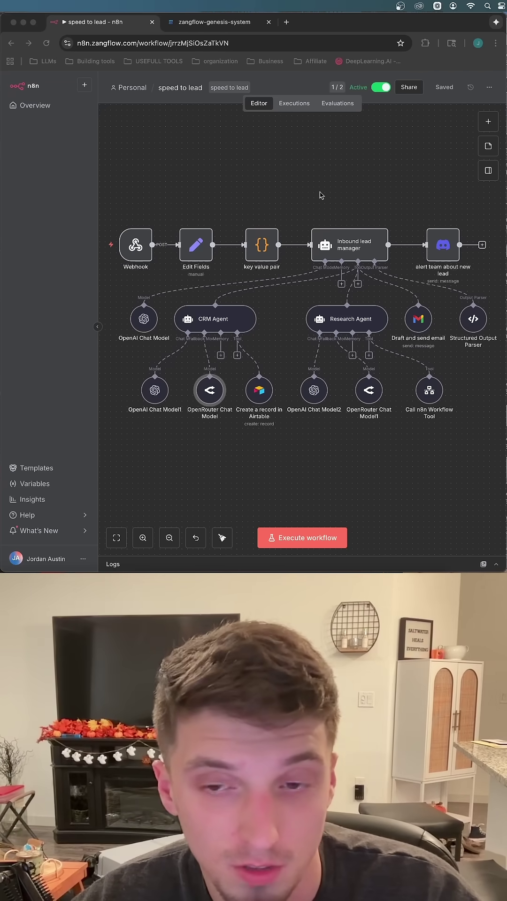
# Step: Switch to the ZangFlow booking form to enter the Instantly founder's lead details
pyautogui.hotkey('ctrl', 'Tab')
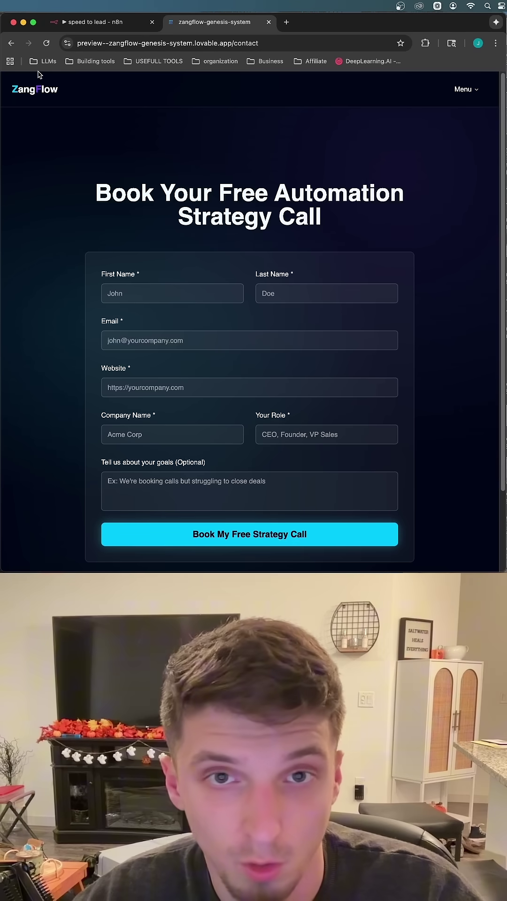
pyautogui.scroll(-3, 209, 296)
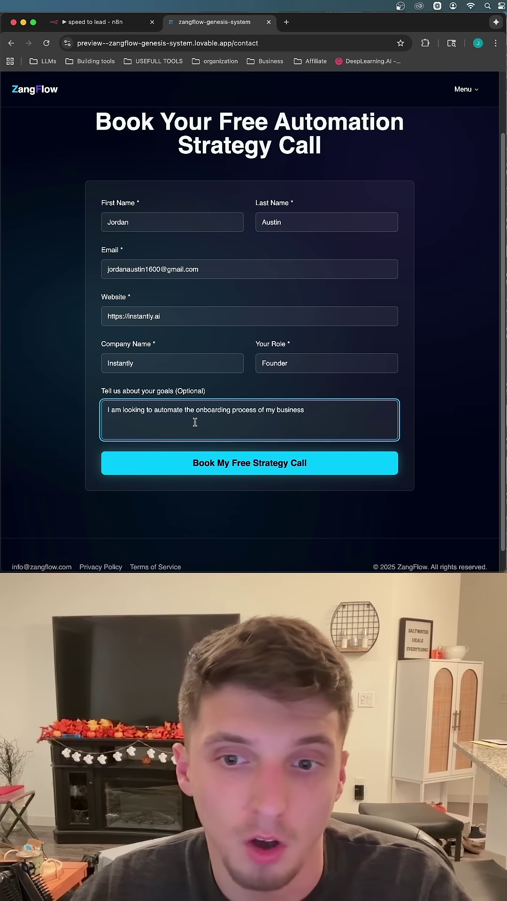
pyautogui.click(236, 465)
pyautogui.press('super+1')
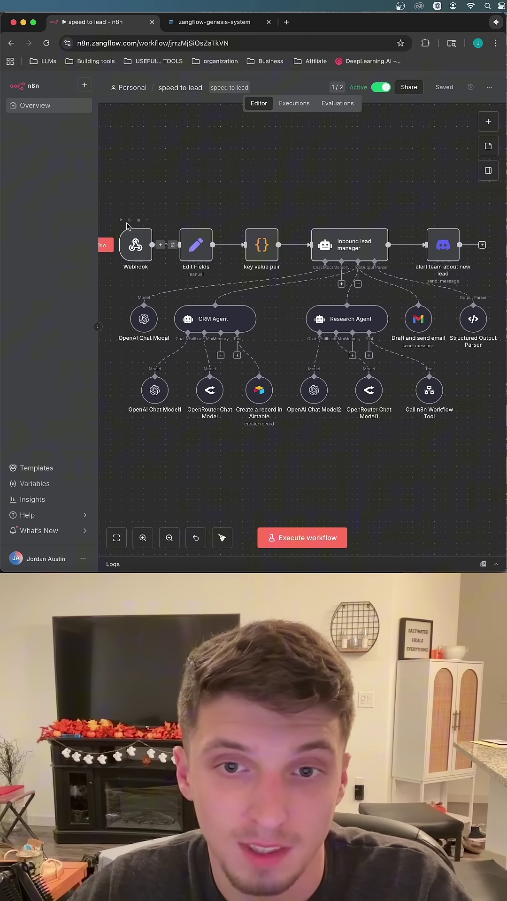
pyautogui.doubleClick(205, 251)
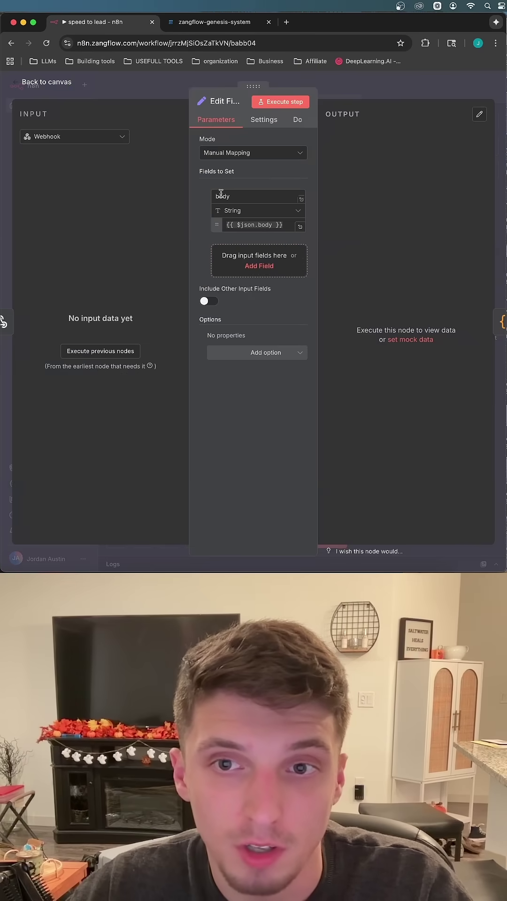
pyautogui.click(49, 84)
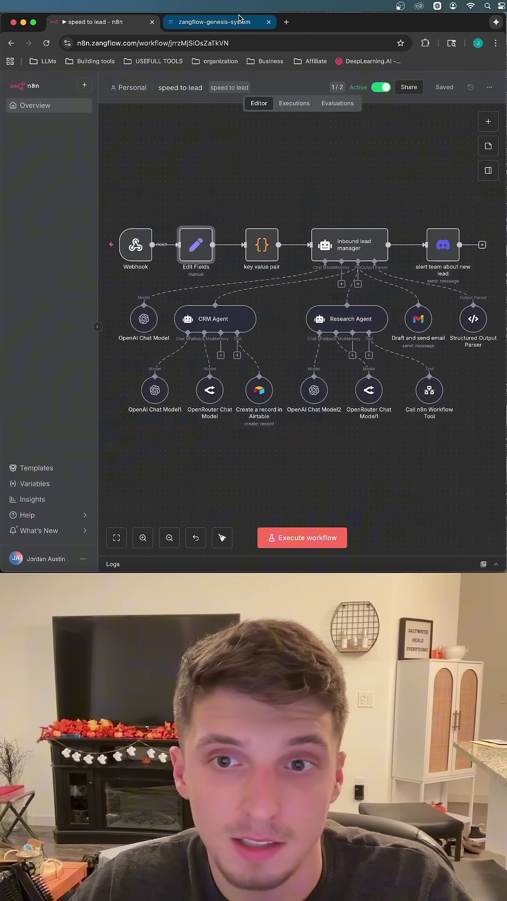
pyautogui.press('super+2')
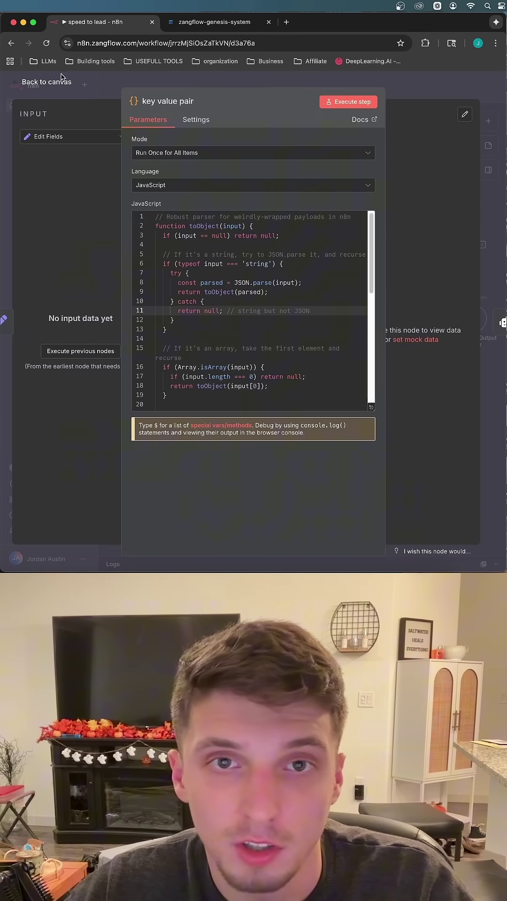
pyautogui.press('super+2')
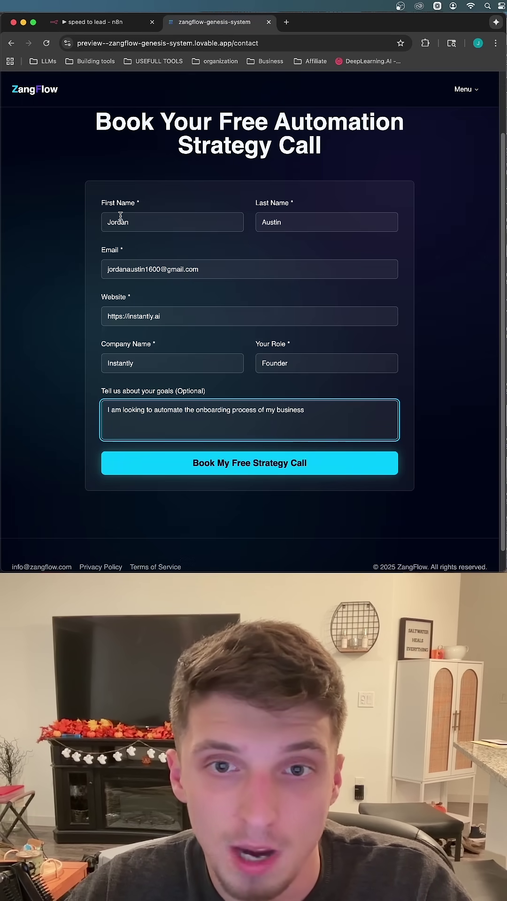
pyautogui.click(97, 22)
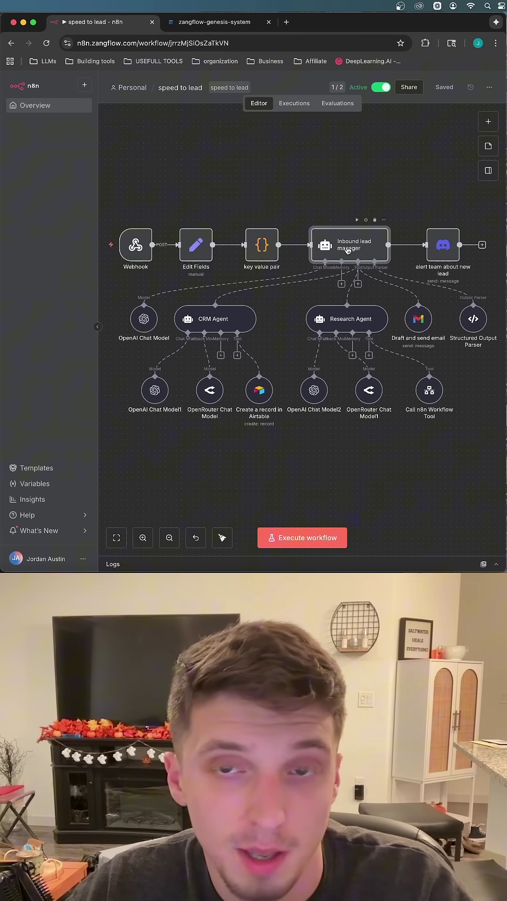
# Step: Review the Inbound lead manager's task prompt, then return to the submitted ZangFlow form
pyautogui.doubleClick(348, 250)
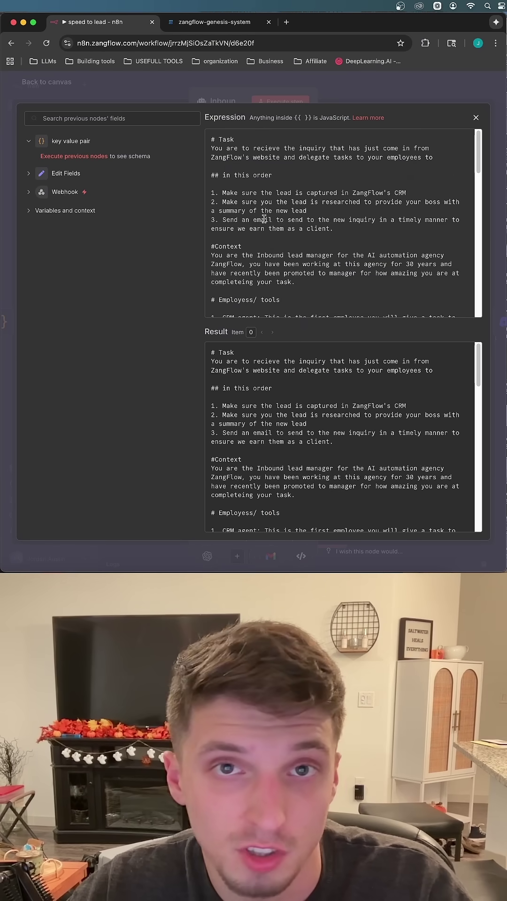
pyautogui.scroll(-3, 276, 240)
pyautogui.scroll(-5, 275, 240)
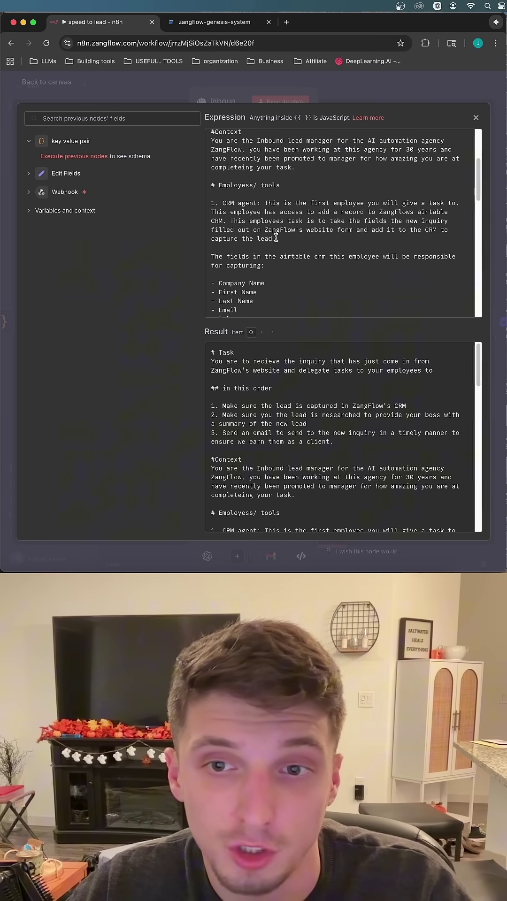
pyautogui.scroll(5, 275, 240)
pyautogui.press('Escape')
pyautogui.press('Escape')
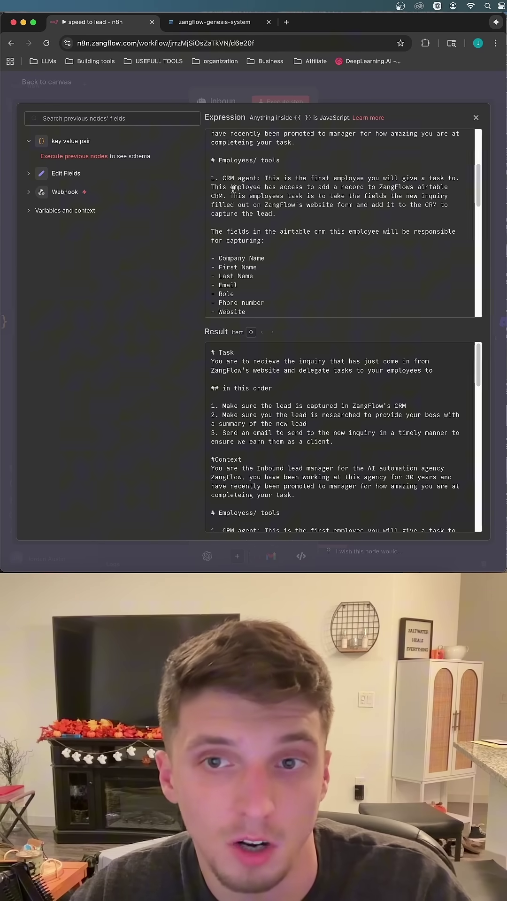
pyautogui.click(211, 22)
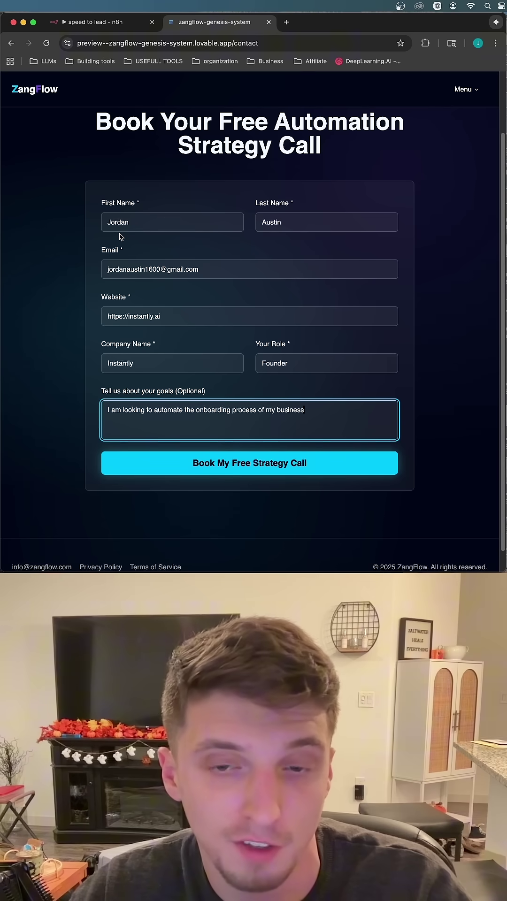
# Step: Review the Research Agent's website-research prompt in the workflow and dismiss it
pyautogui.hotkey('ctrl', 'shift', 'Tab')
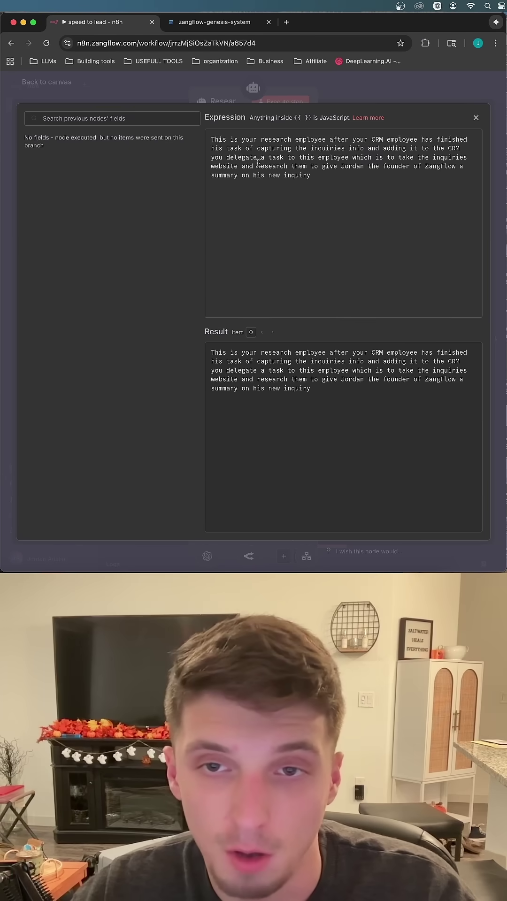
pyautogui.press('Escape')
pyautogui.press('Escape')
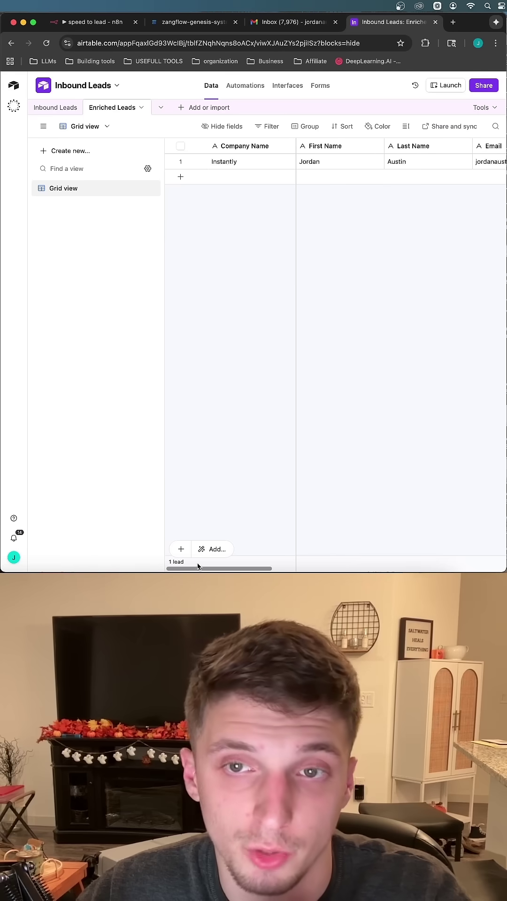
pyautogui.hscroll(3, 283, 557)
pyautogui.hscroll(3, 284, 557)
pyautogui.hscroll(3, 284, 556)
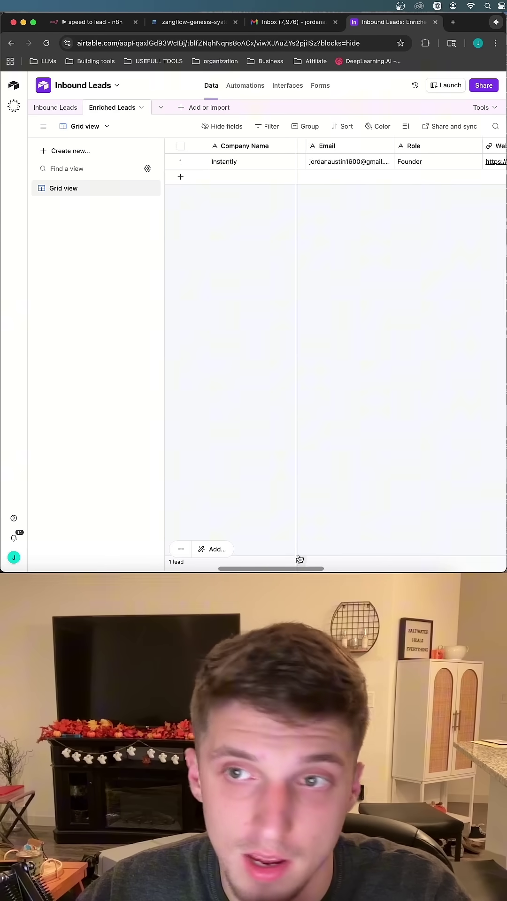
pyautogui.hscroll(3, 317, 562)
pyautogui.hscroll(3, 345, 565)
pyautogui.hscroll(3, 407, 566)
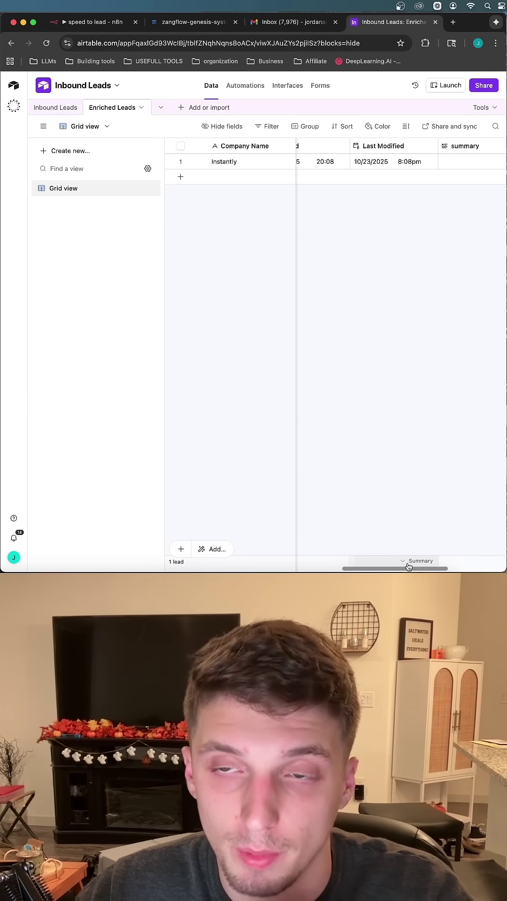
pyautogui.hscroll(-10, 407, 566)
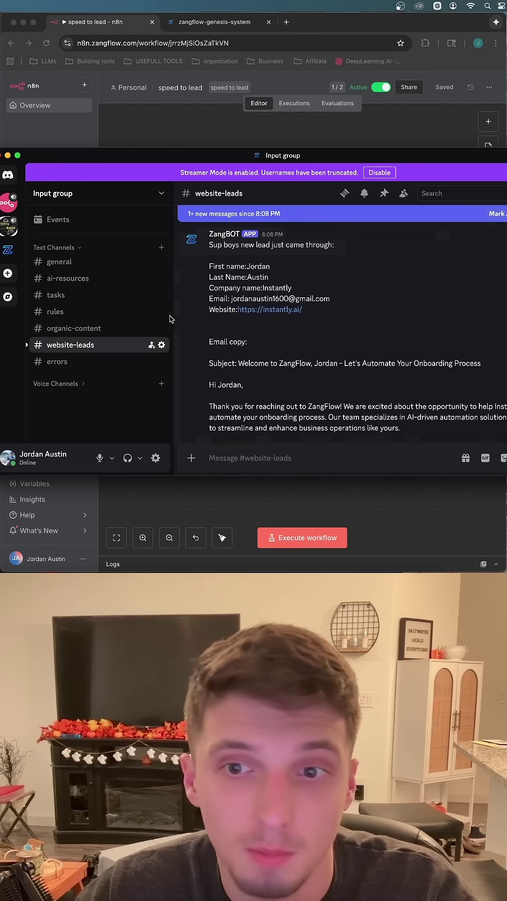
pyautogui.scroll(-3, 337, 348)
pyautogui.scroll(-3, 338, 348)
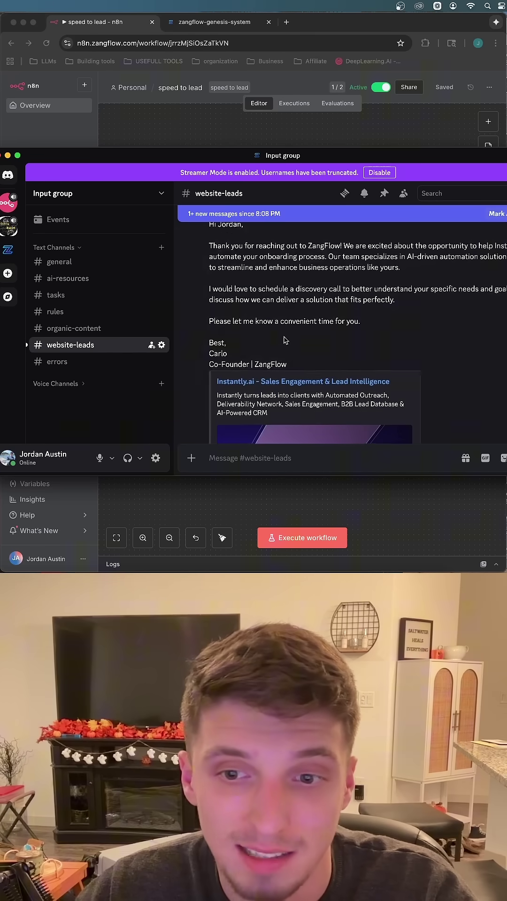
pyautogui.scroll(-3, 338, 348)
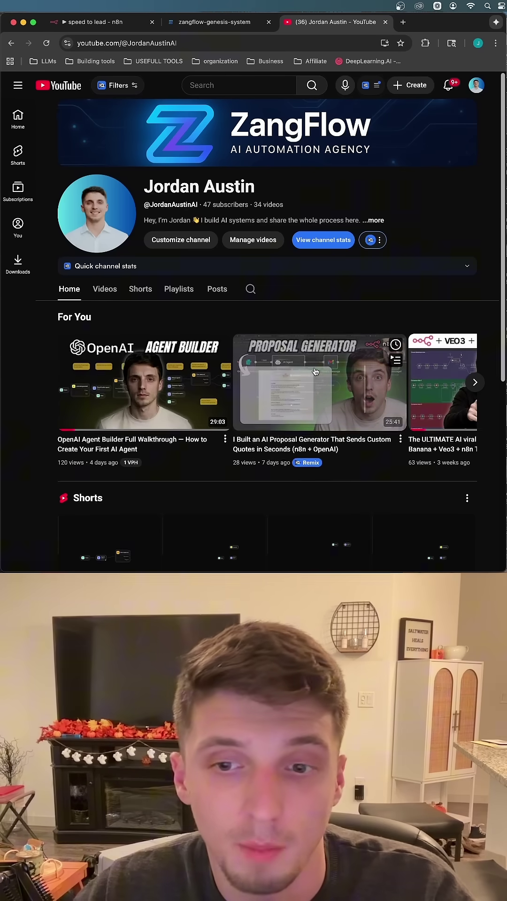
pyautogui.scroll(-1, 300, 303)
pyautogui.scroll(1, 301, 302)
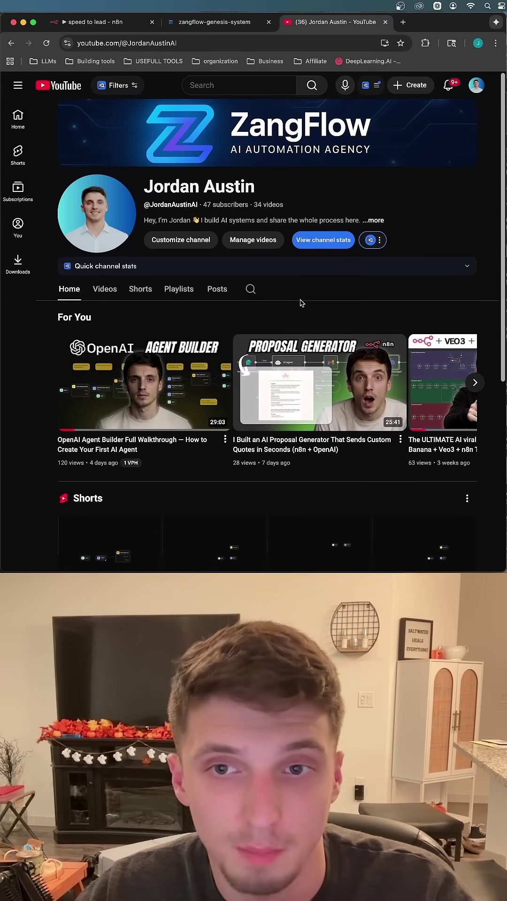